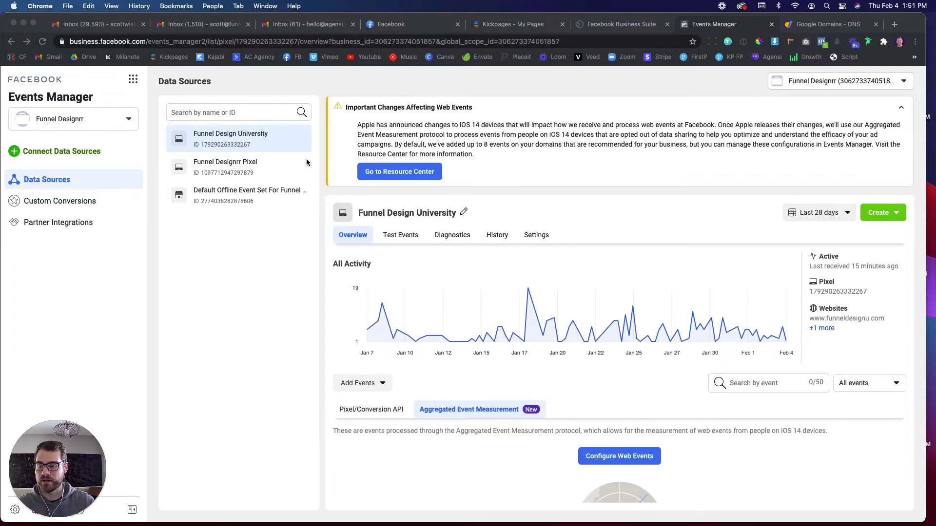
# - Select the Funnel Designrr Pixel and open its Aggregated Event Measurement web event configuration
pyautogui.click(222, 166)
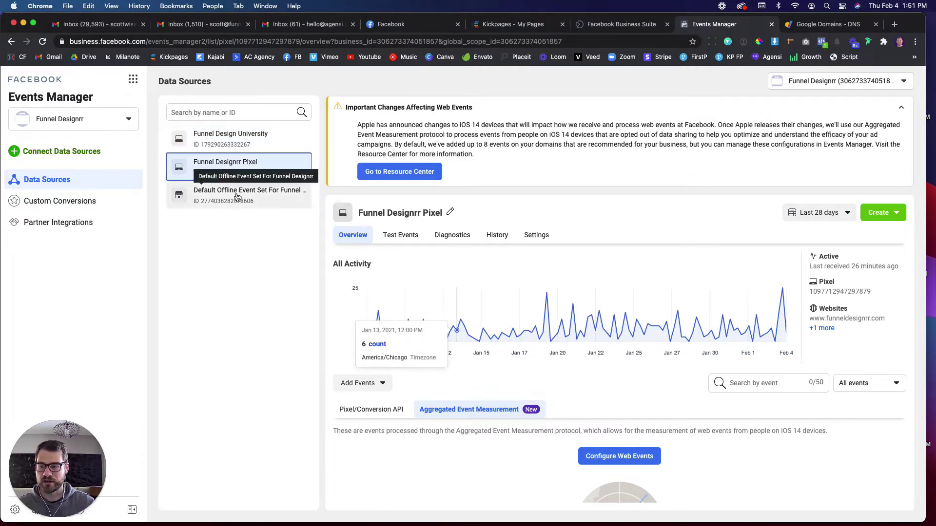
pyautogui.scroll(-3, 579, 340)
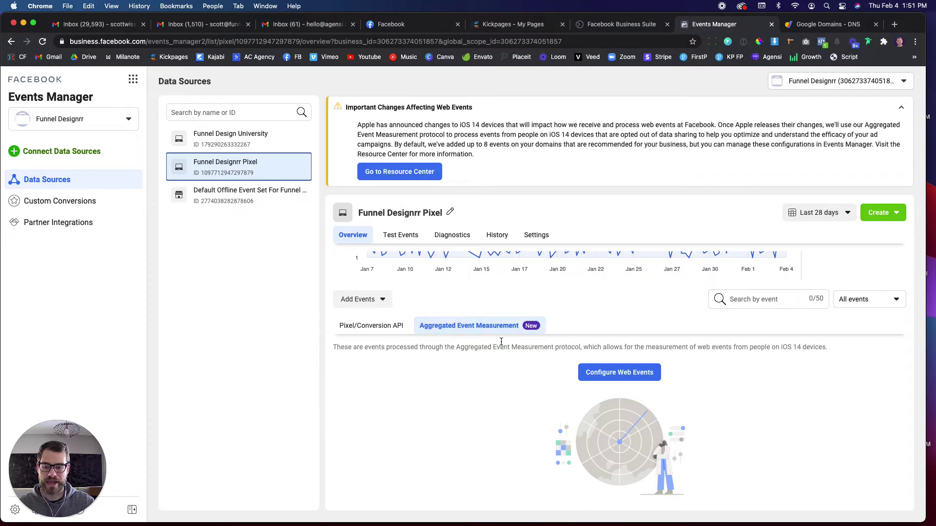
pyautogui.click(484, 329)
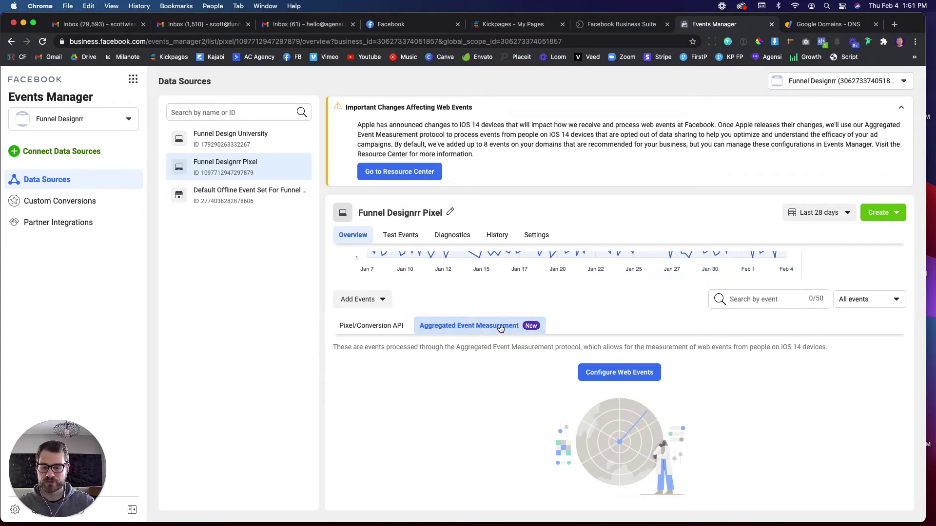
pyautogui.click(618, 373)
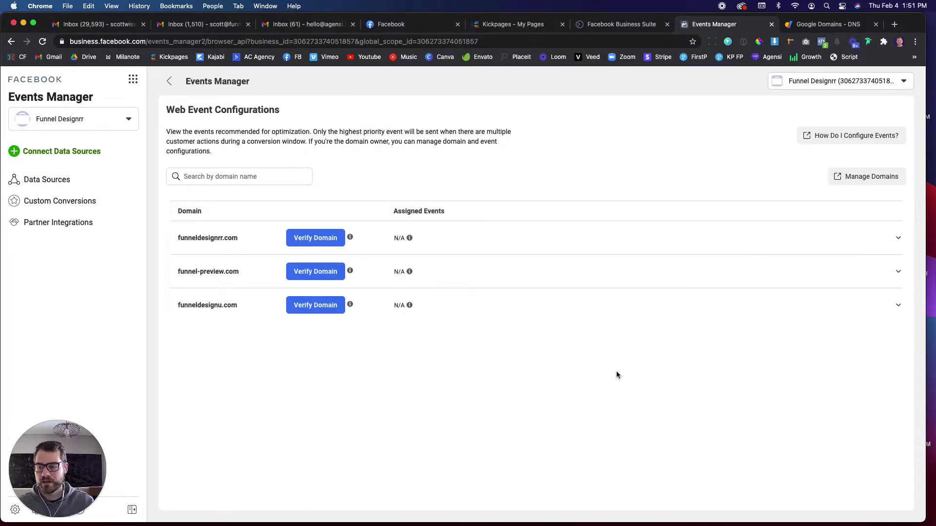
# - Follow funneldesignrr.com's Verify Domain link to Business Settings > Domains and begin adding a domain
pyautogui.click(351, 237)
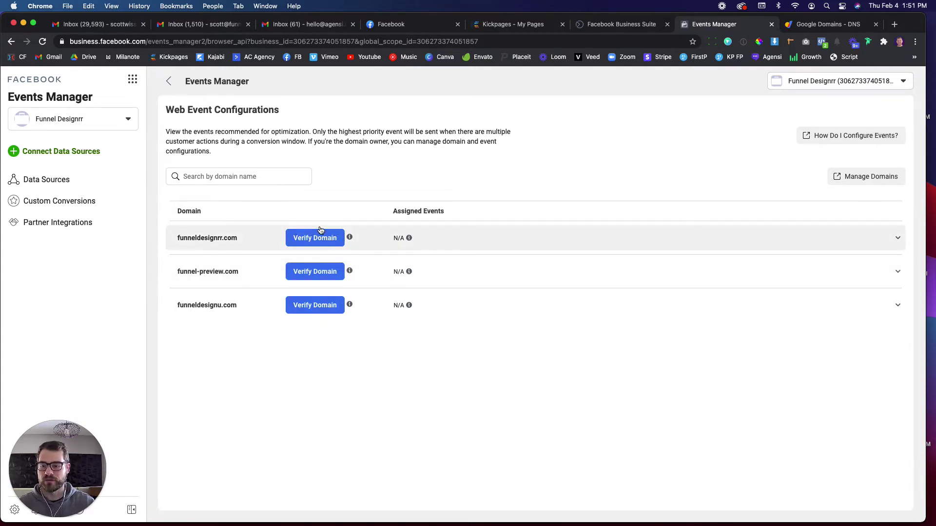
pyautogui.click(307, 238)
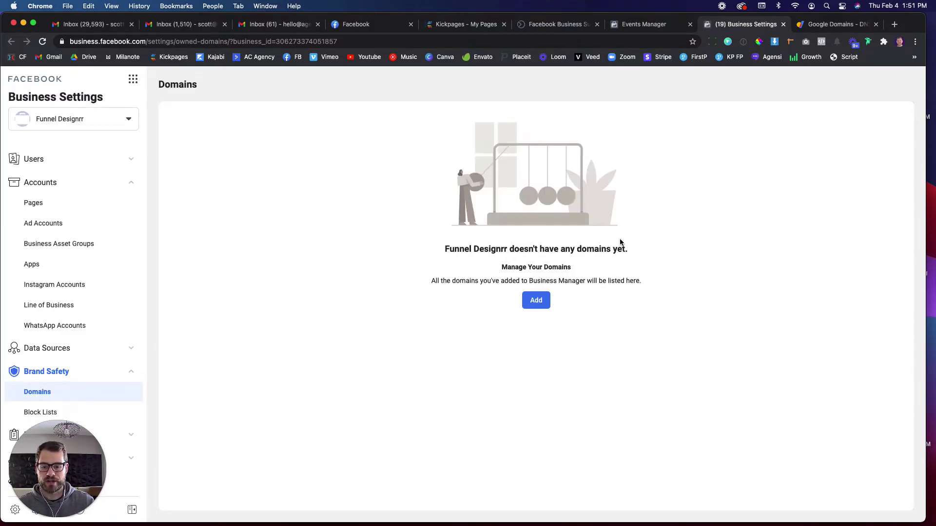
pyautogui.click(528, 302)
pyautogui.click(416, 220)
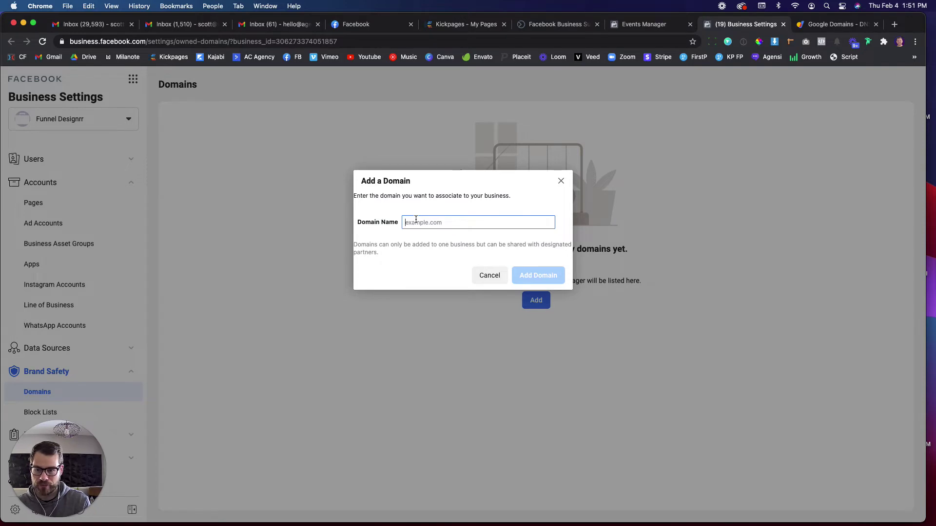
pyautogui.write('www.fu')
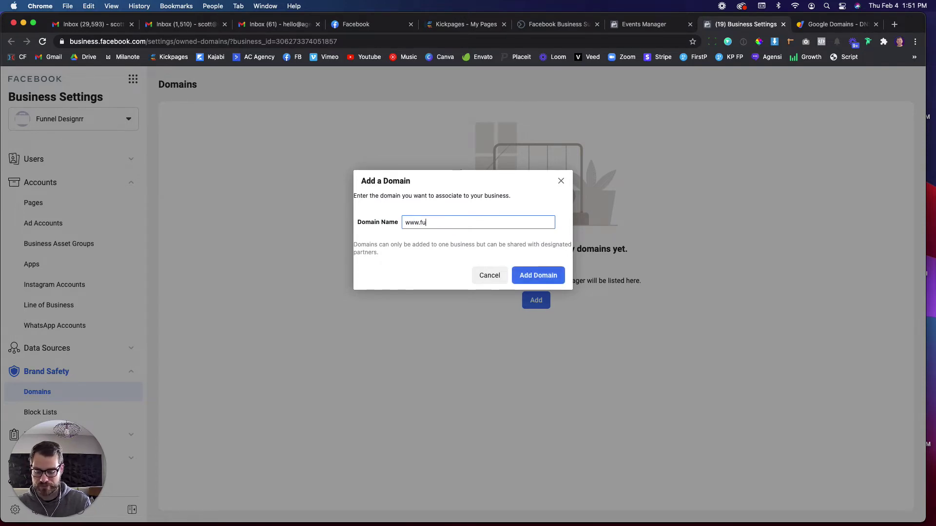
pyautogui.write('nneldesignrr.com')
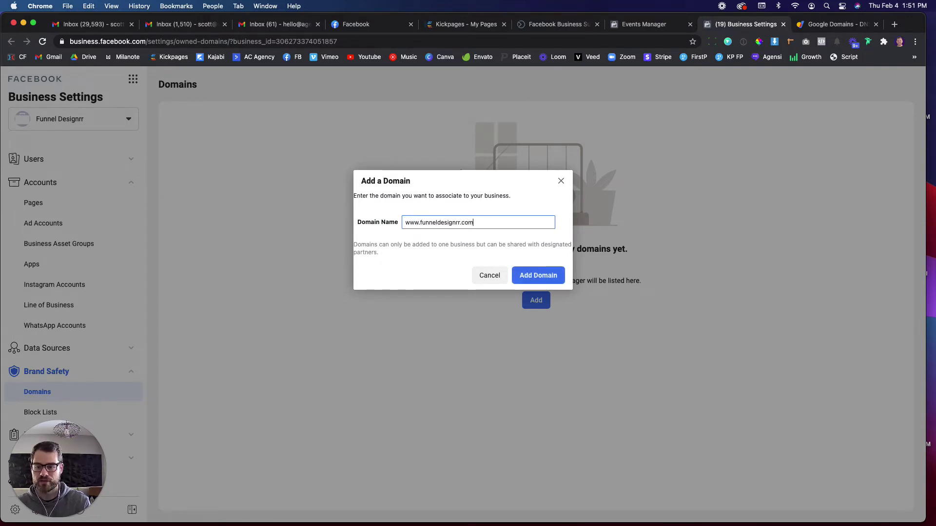
pyautogui.click(539, 277)
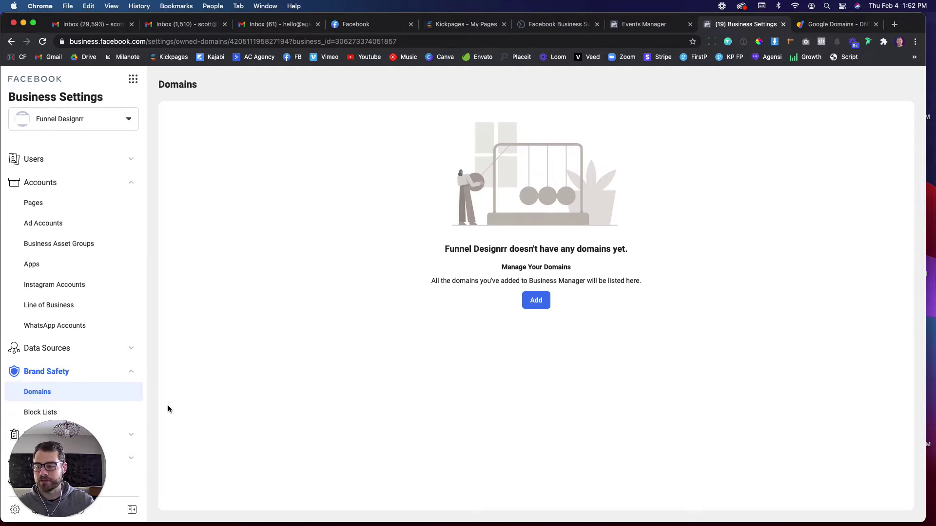
pyautogui.click(42, 41)
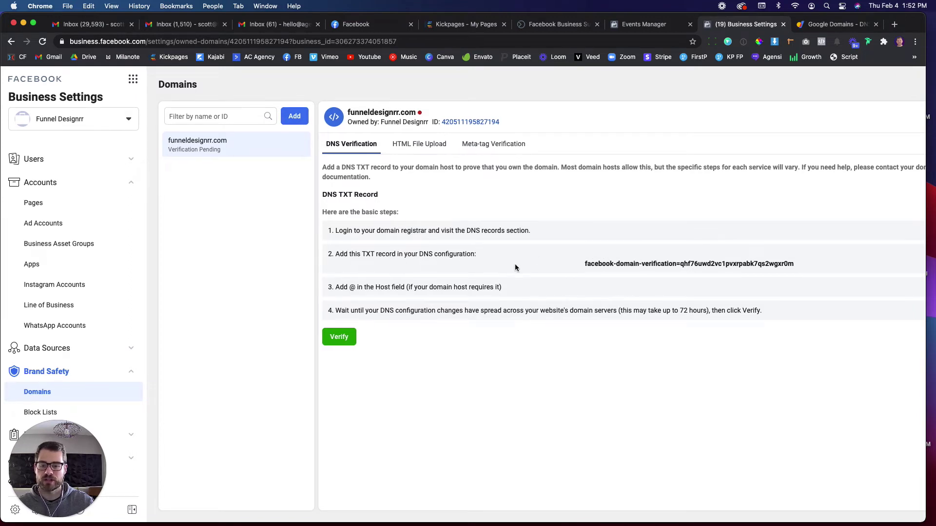
# - Copy funneldesignrr.com's facebook-domain-verification TXT record value to the clipboard
pyautogui.hscroll(1, 515, 264)
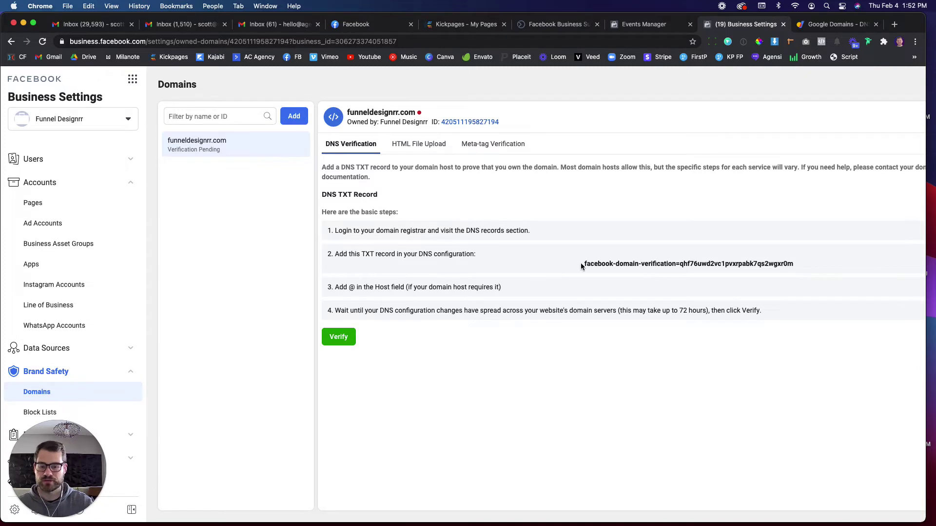
pyautogui.moveTo(583, 264); pyautogui.dragTo(794, 264)
pyautogui.press('super+c')
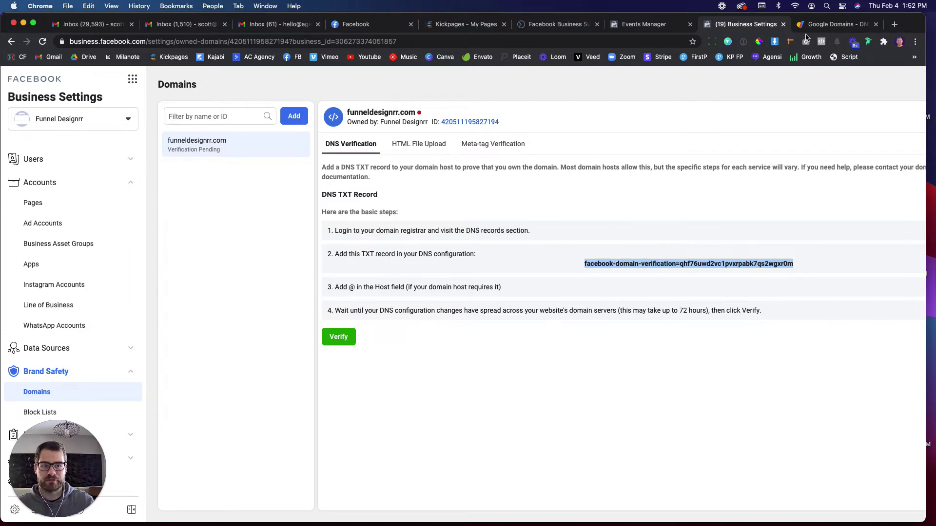
pyautogui.click(835, 24)
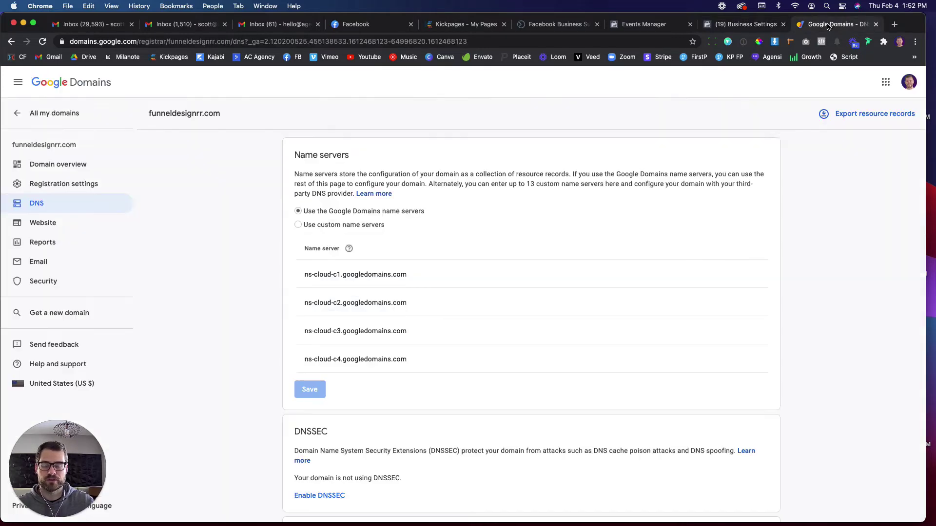
pyautogui.click(763, 25)
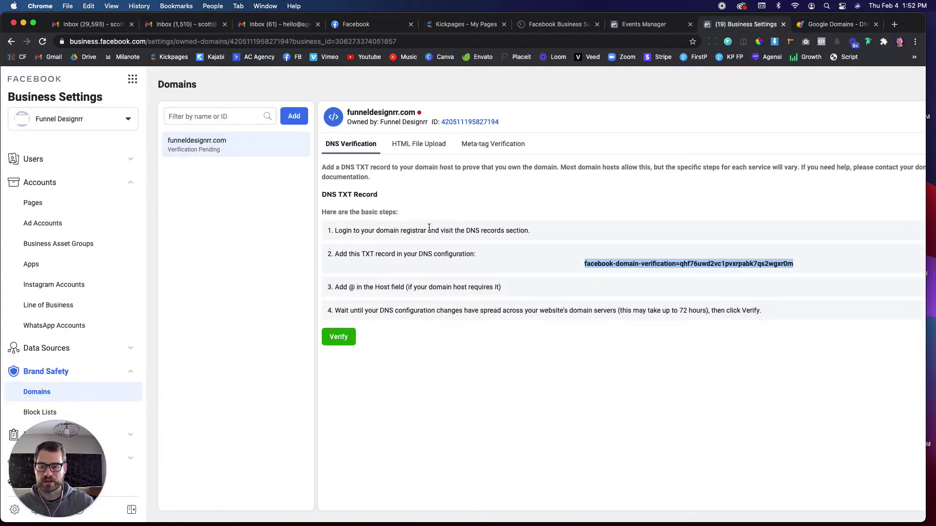
pyautogui.hscroll(-1, 487, 232)
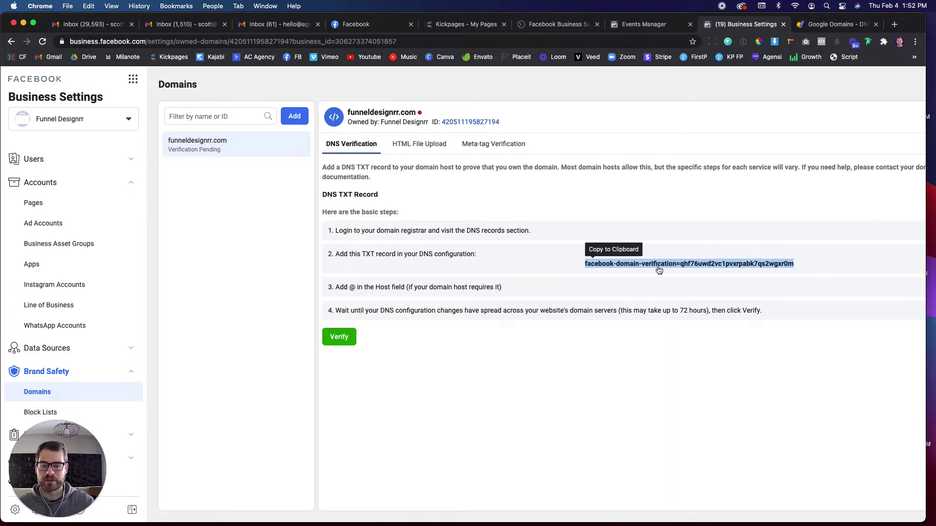
pyautogui.click(619, 268)
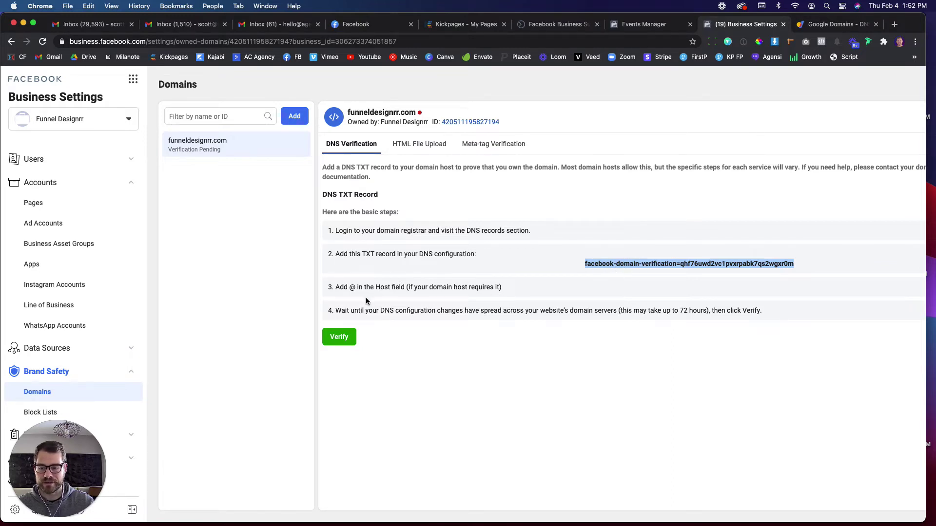
# - In Google Domains, reload funneldesignrr.com's DNS settings and scroll to the custom records
pyautogui.hotkey('ctrl', 'Tab')
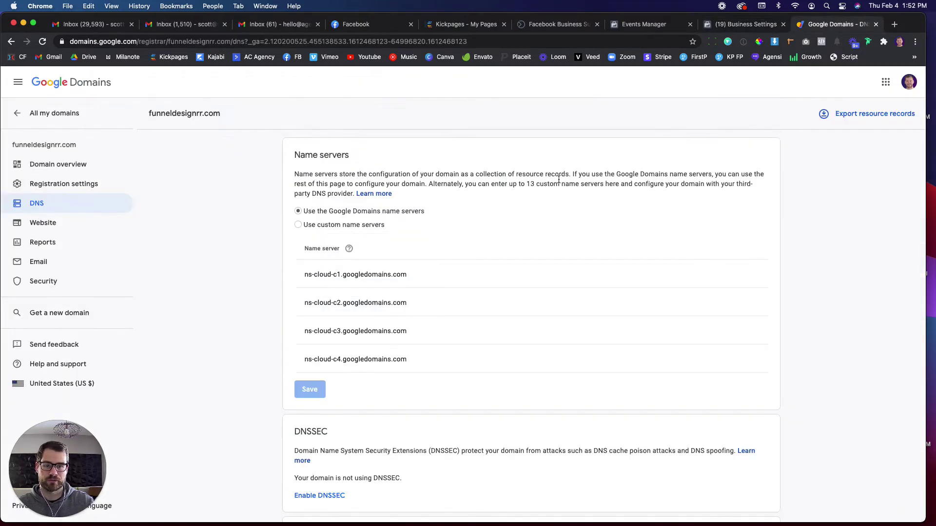
pyautogui.scroll(-5, 375, 279)
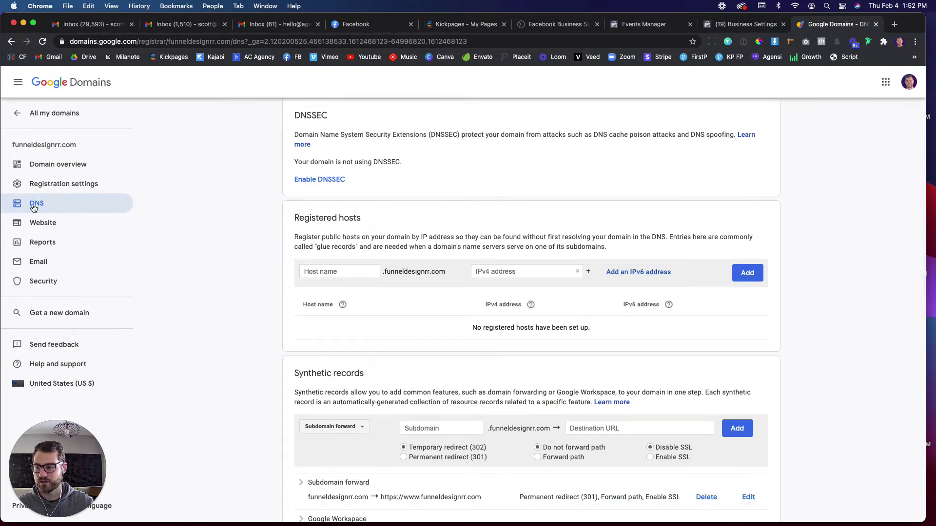
pyautogui.click(112, 212)
pyautogui.scroll(-10, 419, 263)
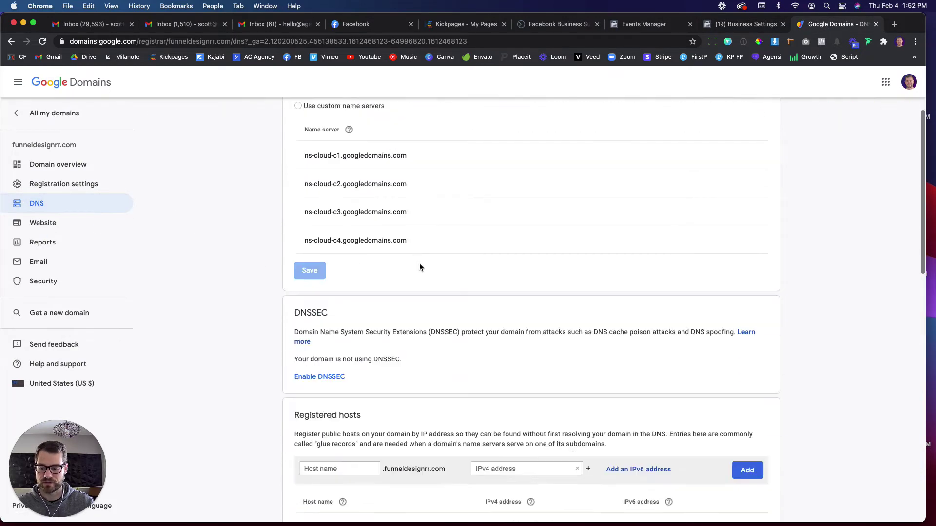
pyautogui.scroll(-6, 419, 264)
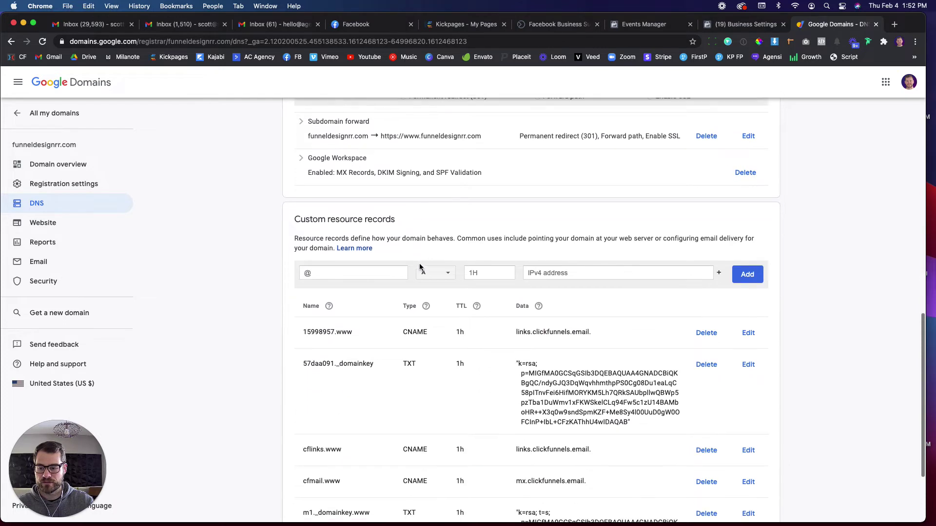
pyautogui.scroll(-1, 379, 195)
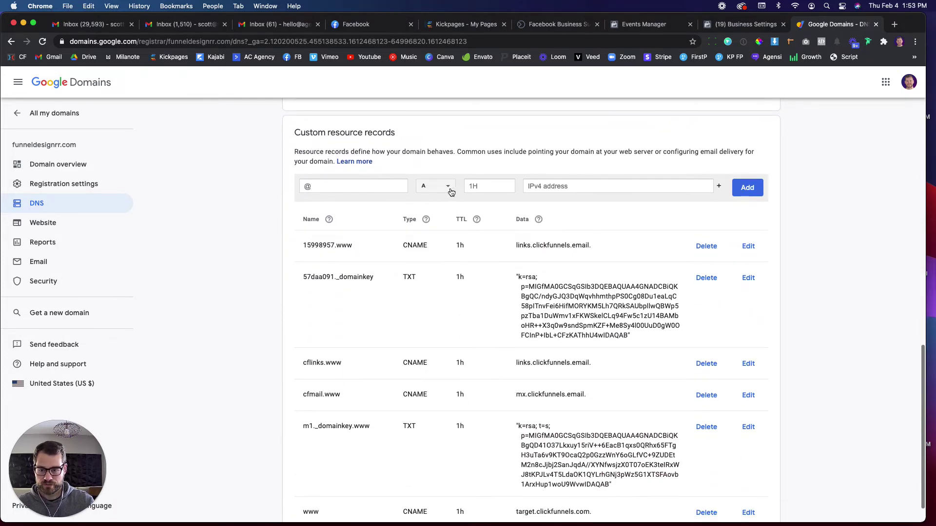
# - Save a new @ TXT record containing the Facebook verification value, then return to Facebook
pyautogui.click(339, 186)
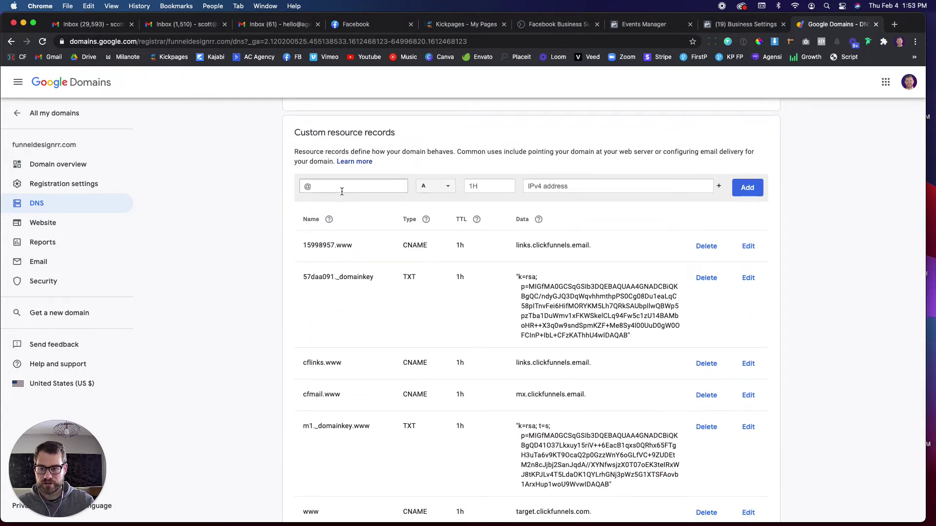
pyautogui.click(442, 186)
pyautogui.scroll(-2, 435, 298)
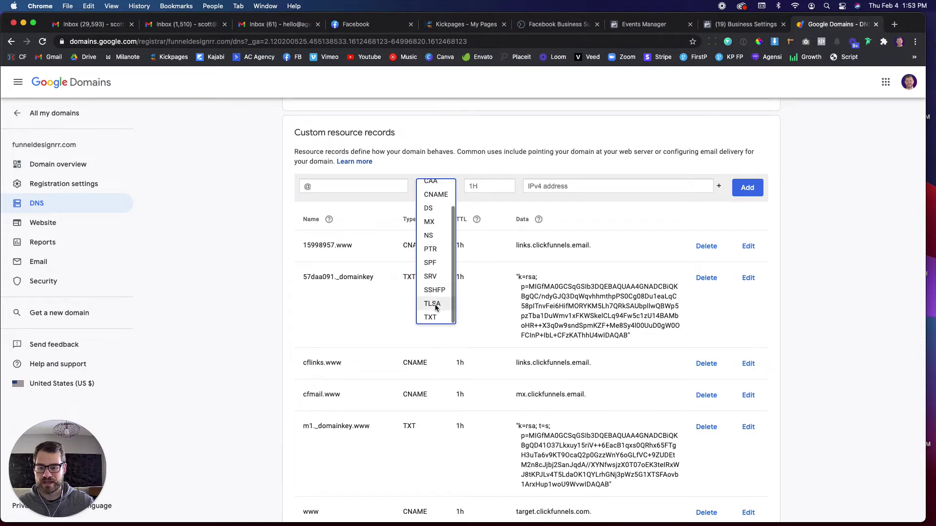
pyautogui.click(435, 304)
pyautogui.click(565, 185)
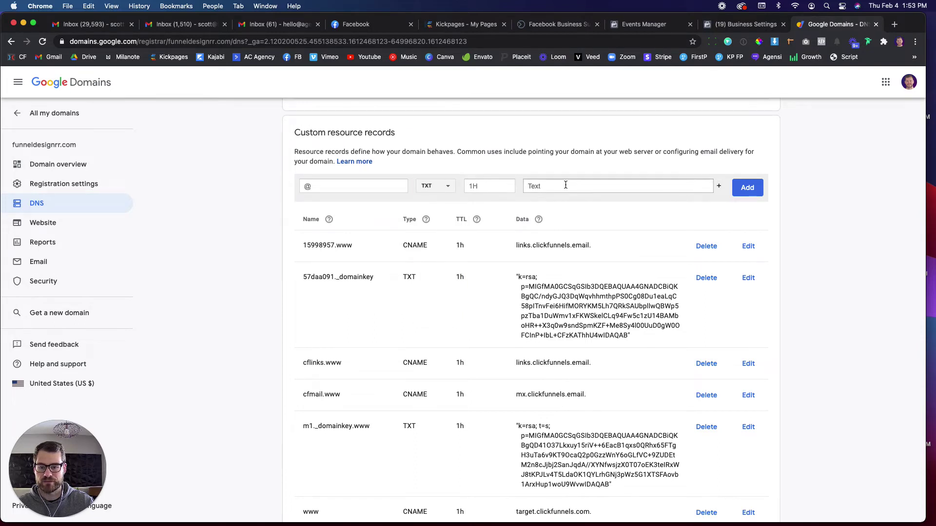
pyautogui.press('super+v')
pyautogui.click(758, 190)
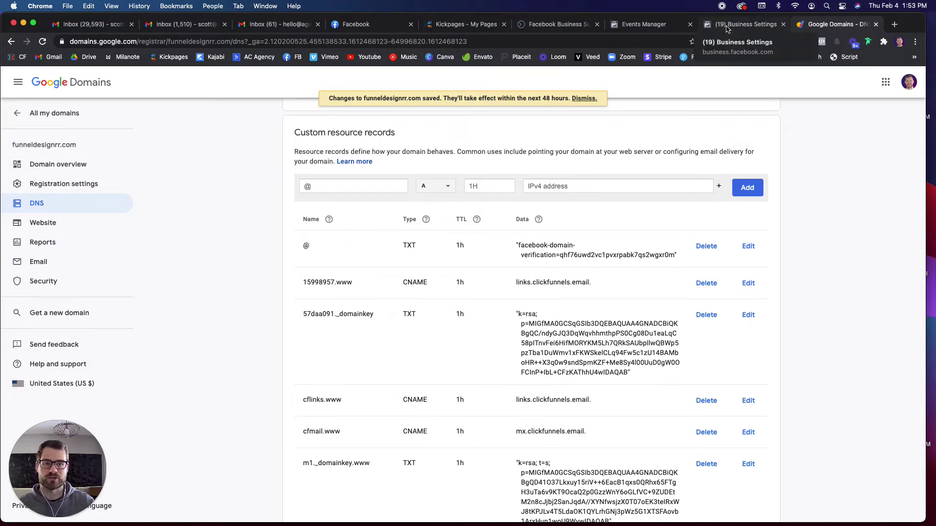
pyautogui.click(726, 26)
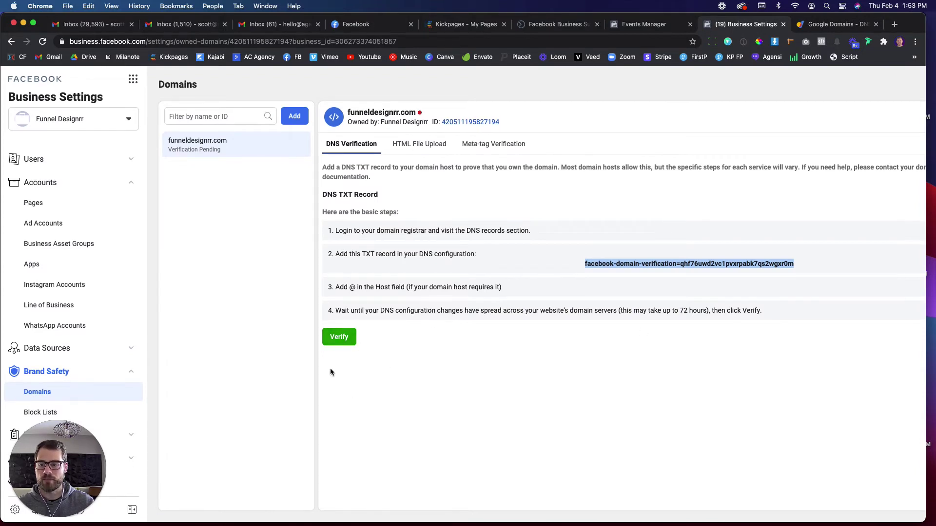
# - Verify funneldesignrr.com, retrying after the mismatch error until the 'is verified!' confirmation appears
pyautogui.click(339, 338)
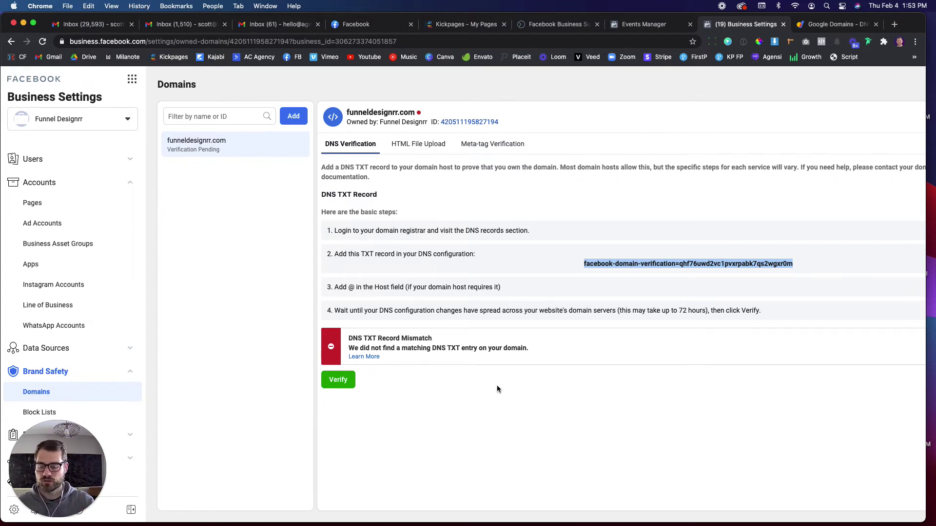
pyautogui.click(336, 385)
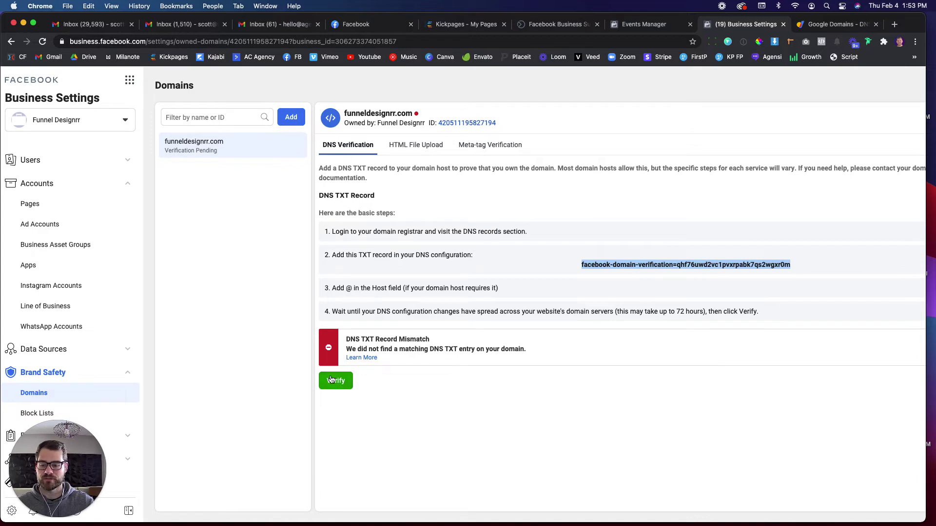
pyautogui.click(331, 380)
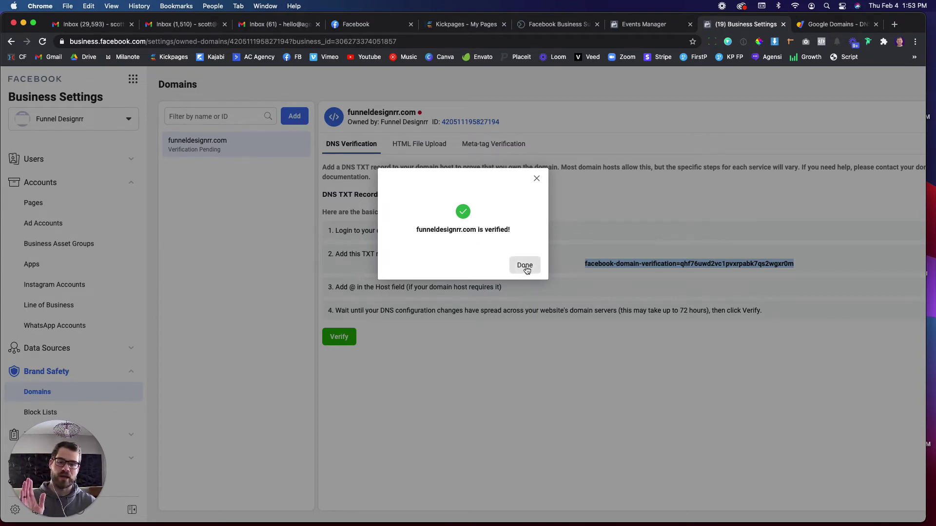
pyautogui.click(525, 266)
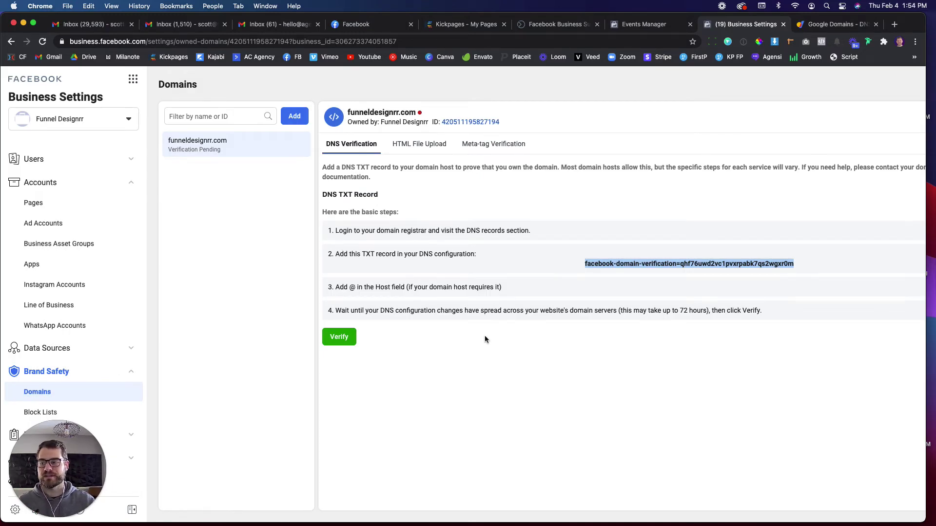
pyautogui.click(134, 80)
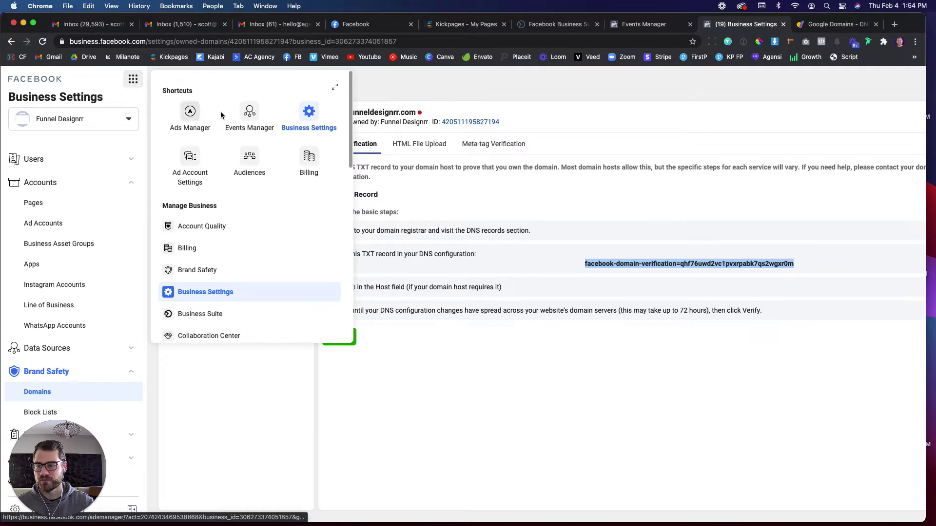
# - Reach the Funnel Designrr Pixel's Web Event Configurations via Events Manager and expand funneldesignrr.com
pyautogui.click(241, 110)
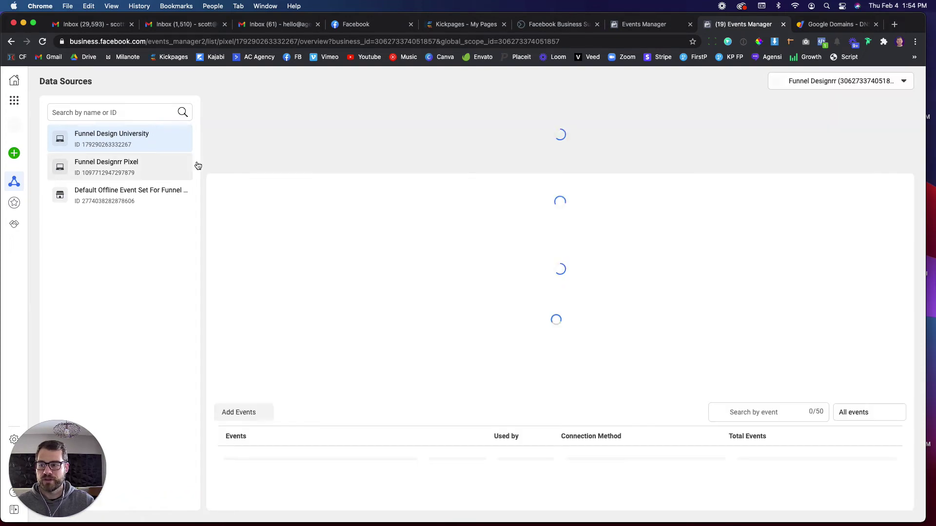
pyautogui.click(111, 171)
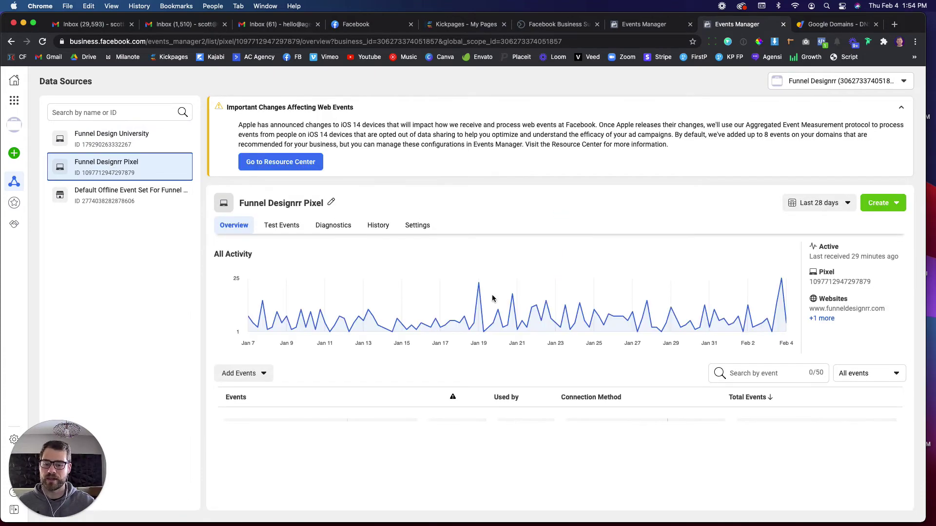
pyautogui.moveTo(493, 298)
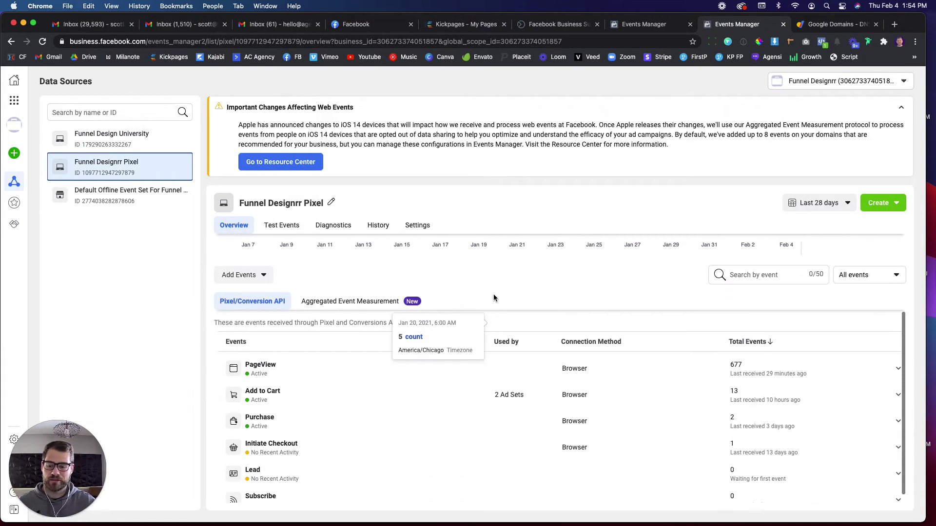
pyautogui.click(352, 292)
pyautogui.click(569, 378)
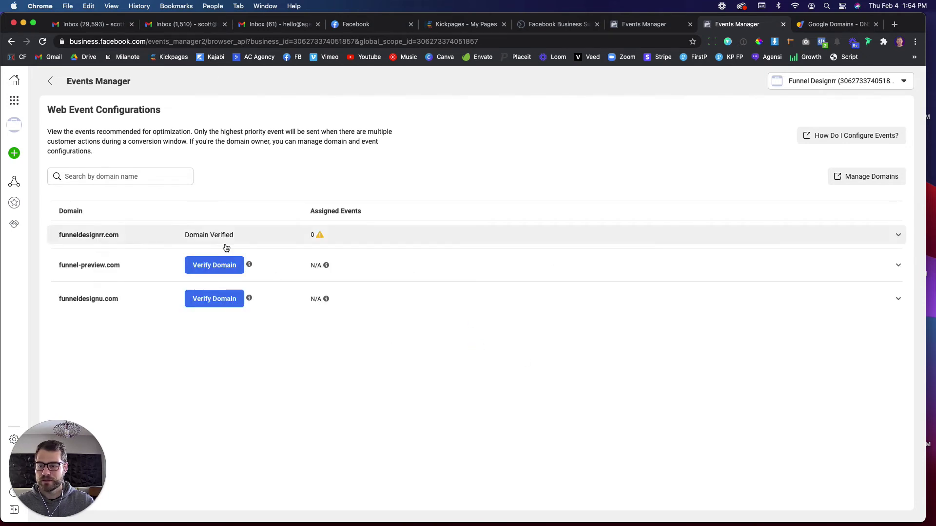
pyautogui.click(318, 238)
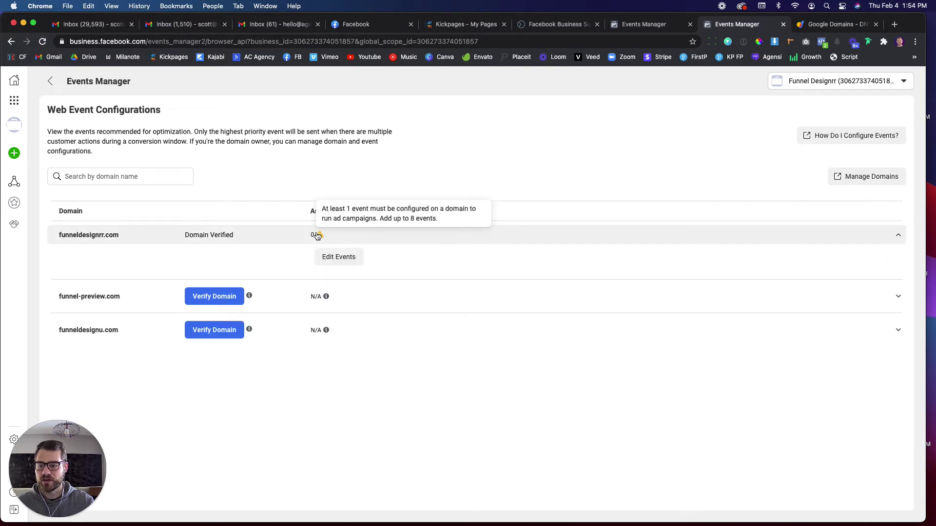
# - Add a top-priority event slot for funneldesignrr.com using Funnel Designrr Pixel's Add to Cart event
pyautogui.click(340, 259)
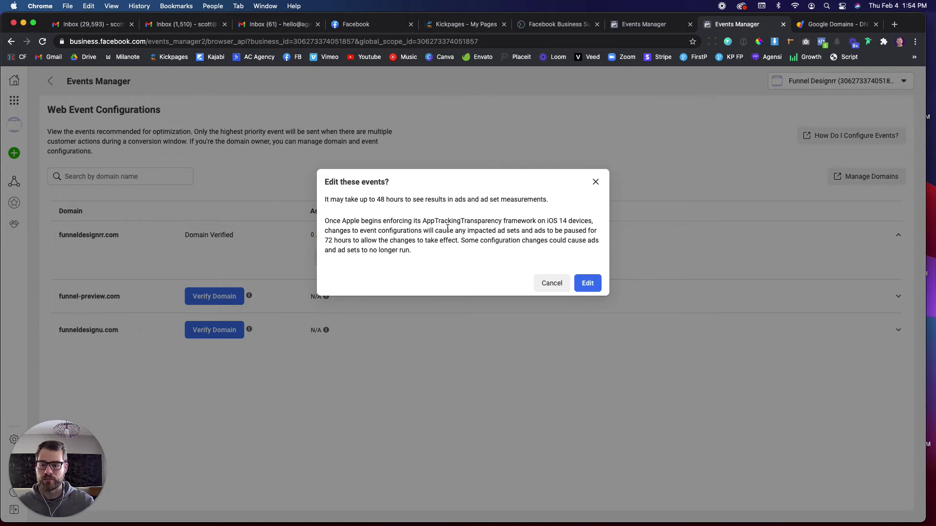
pyautogui.click(585, 282)
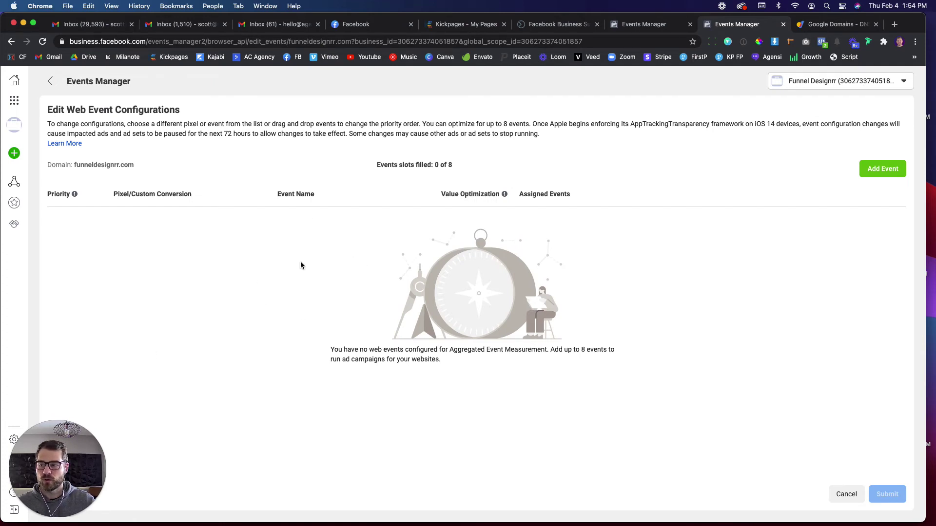
pyautogui.click(866, 174)
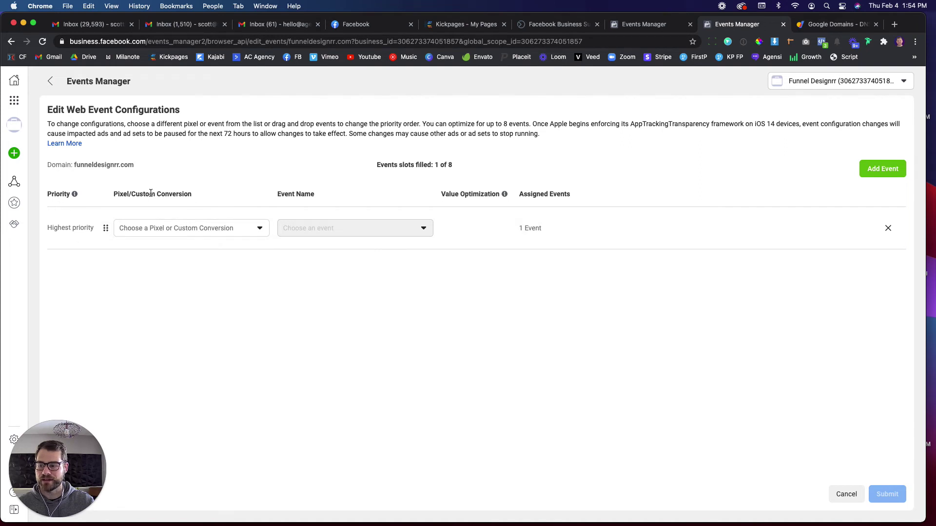
pyautogui.click(255, 231)
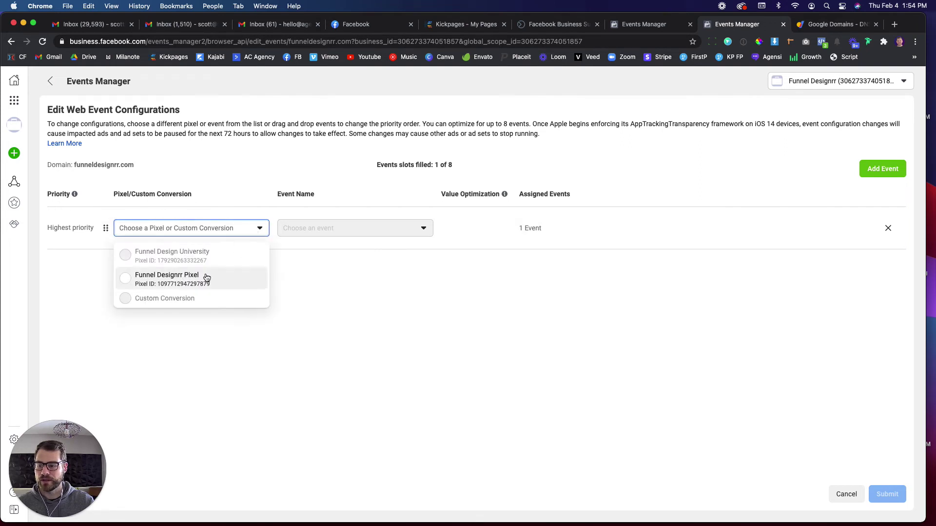
pyautogui.click(196, 283)
pyautogui.click(387, 228)
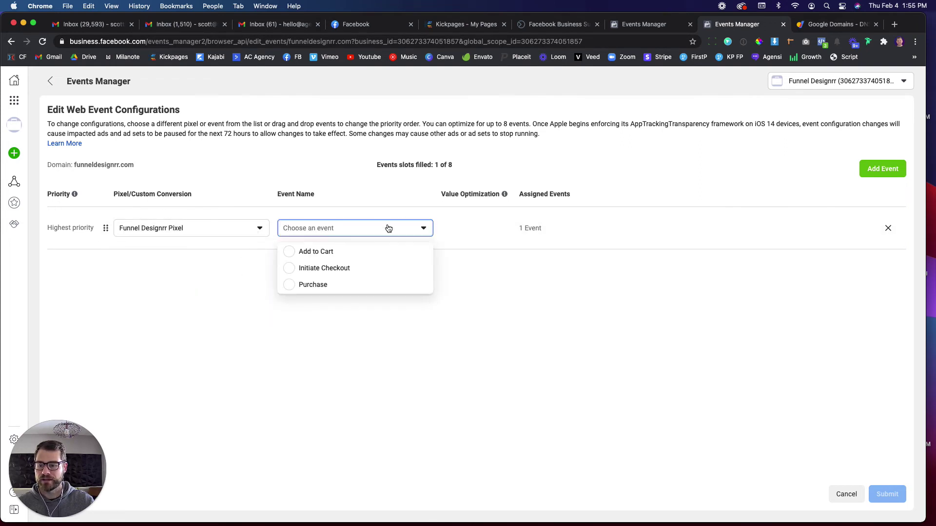
pyautogui.click(315, 252)
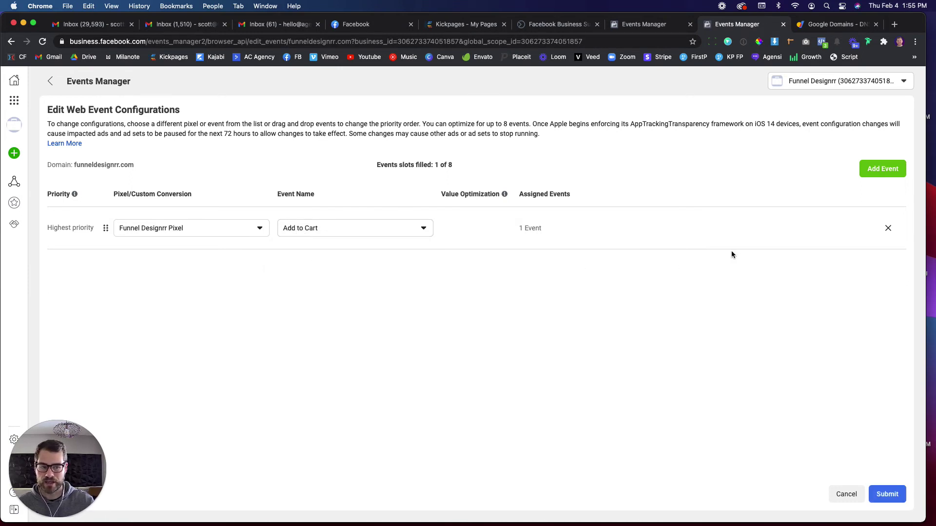
# - Submit and apply the Add to Cart configuration with consent acknowledged, then go to Ads Manager
pyautogui.click(877, 493)
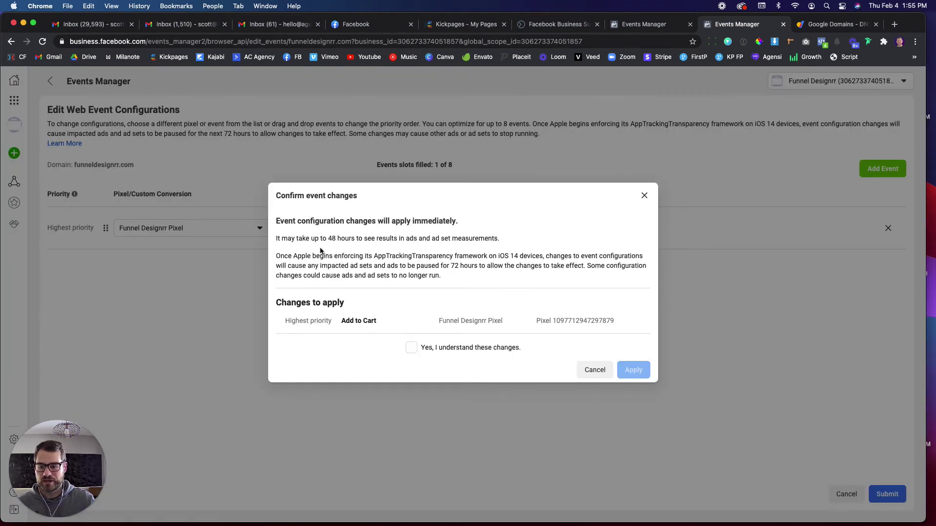
pyautogui.click(413, 352)
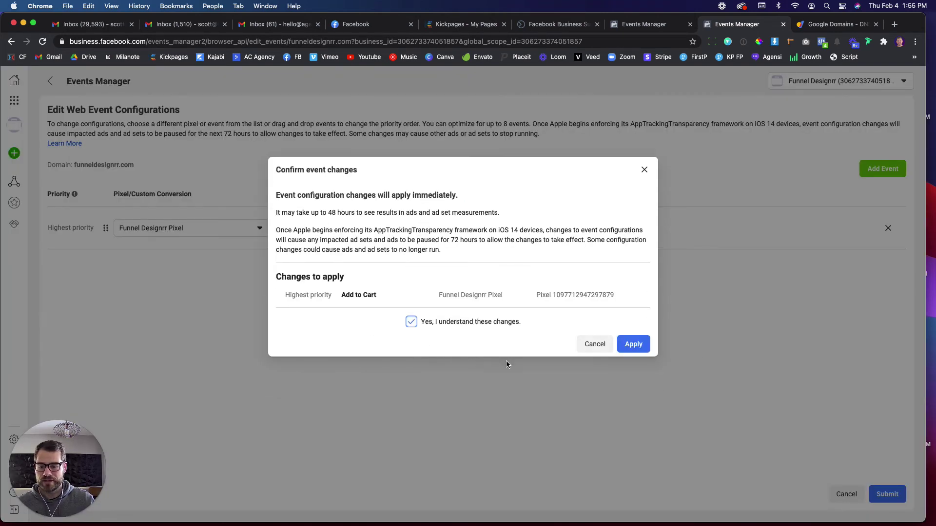
pyautogui.click(631, 345)
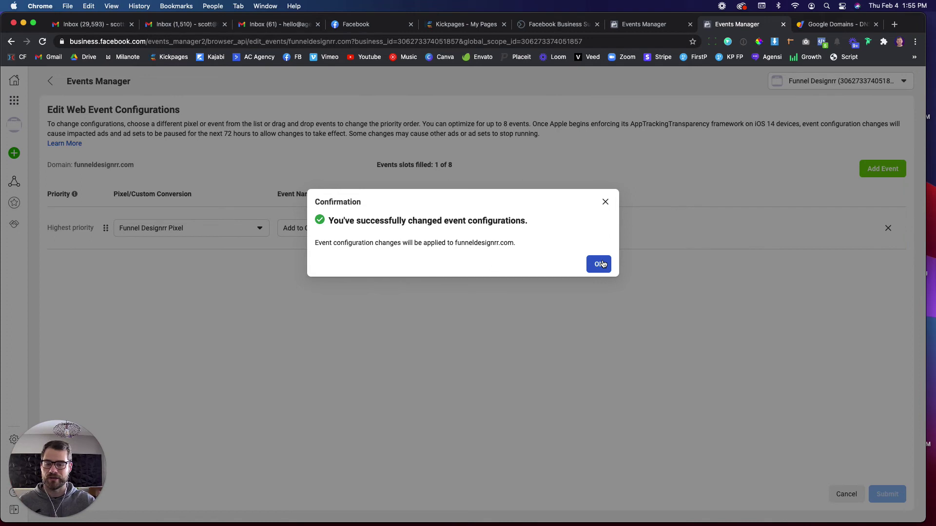
pyautogui.click(602, 264)
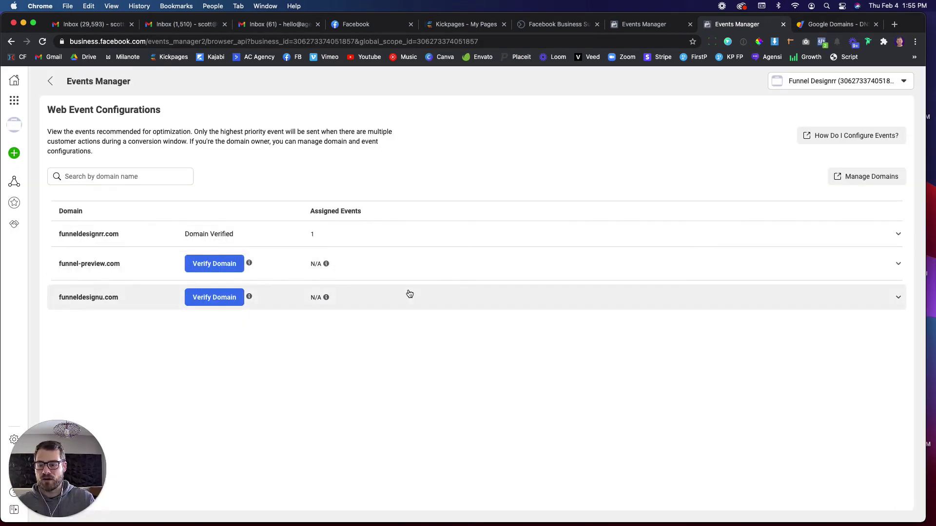
pyautogui.click(15, 100)
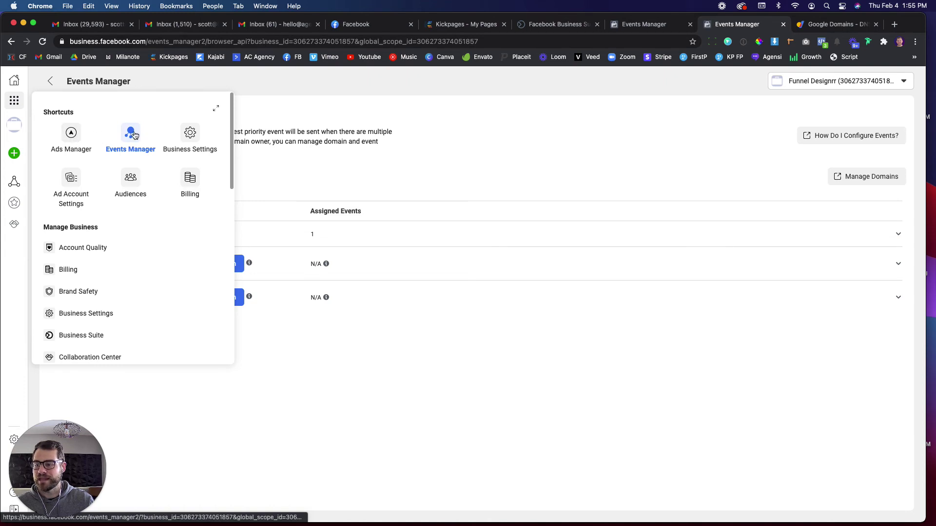
pyautogui.click(73, 135)
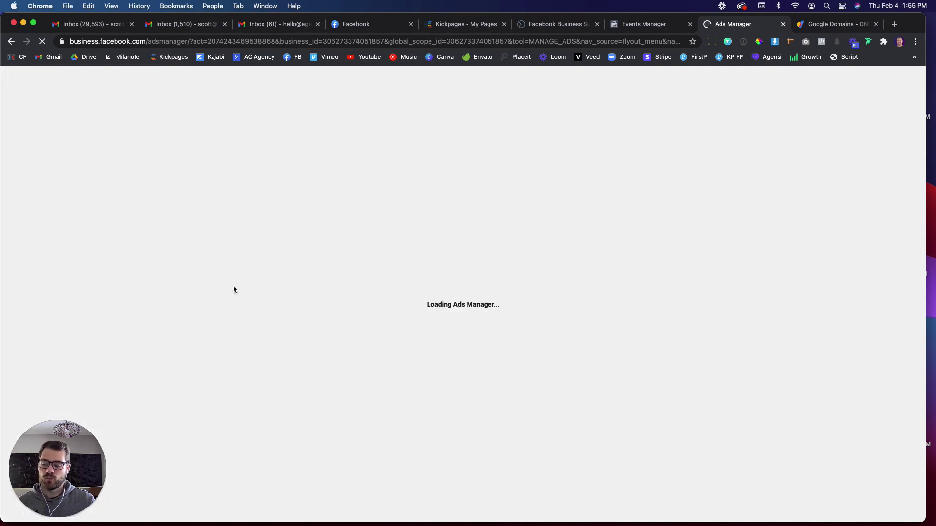